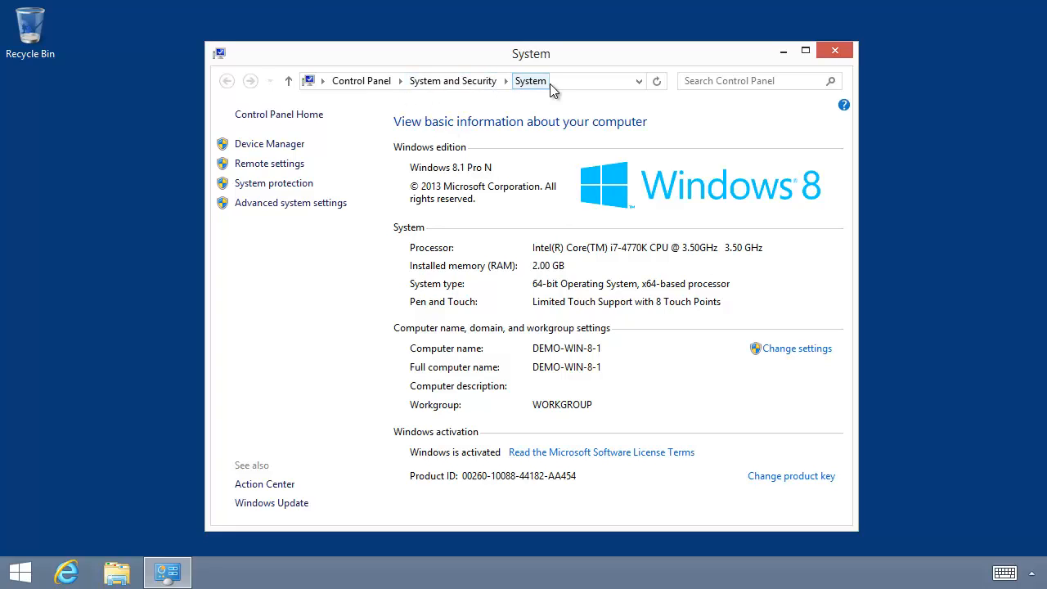
# View the computer's basic System information under System and Security in Control Panel
pyautogui.click(367, 86)
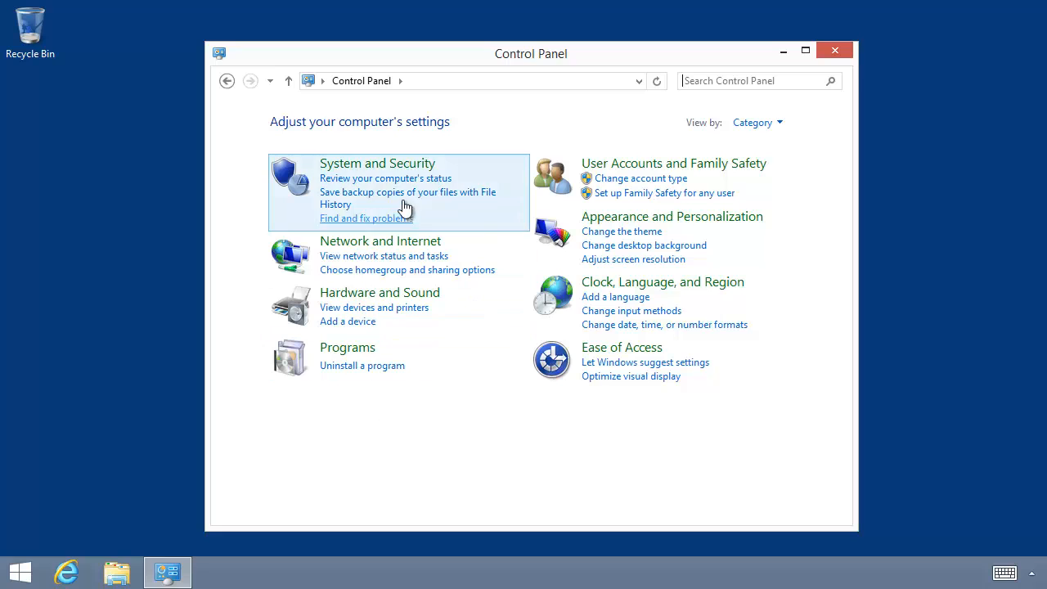
pyautogui.click(400, 163)
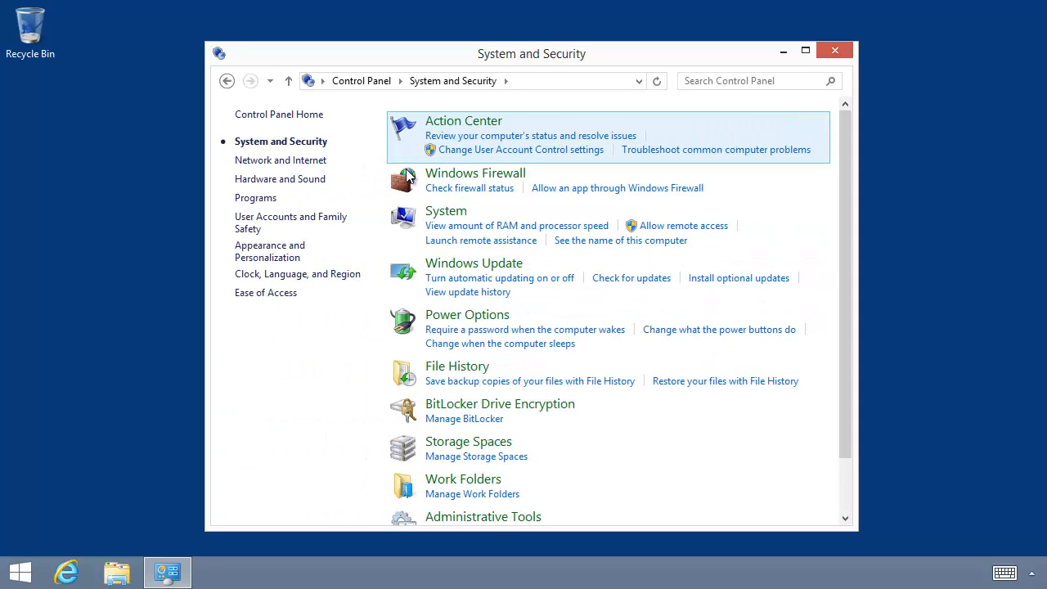
pyautogui.click(429, 215)
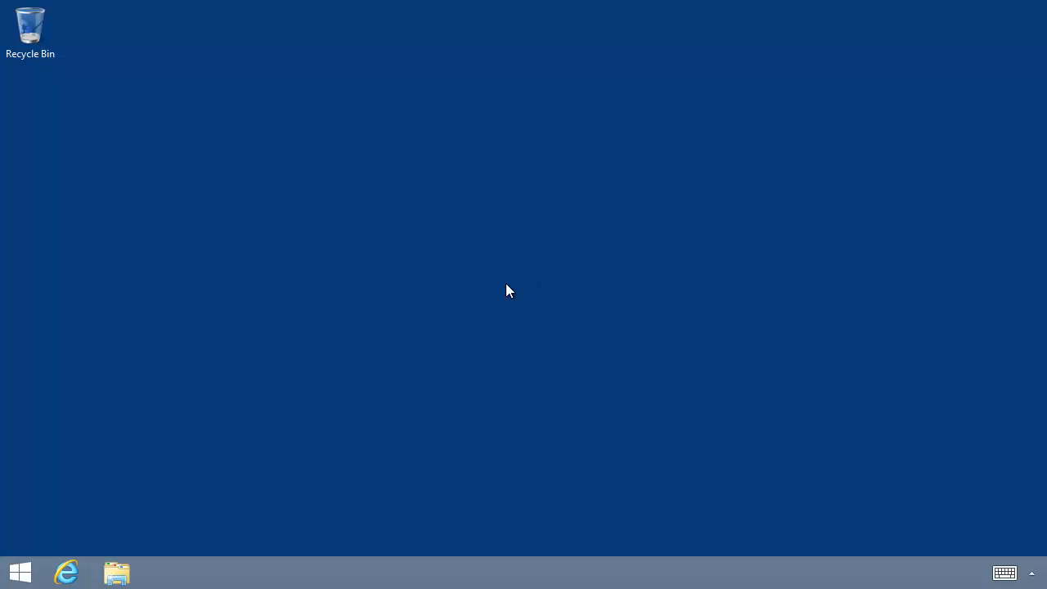
# Switch to Internet Explorer and open the Git website at git-scm.com
pyautogui.click(82, 577)
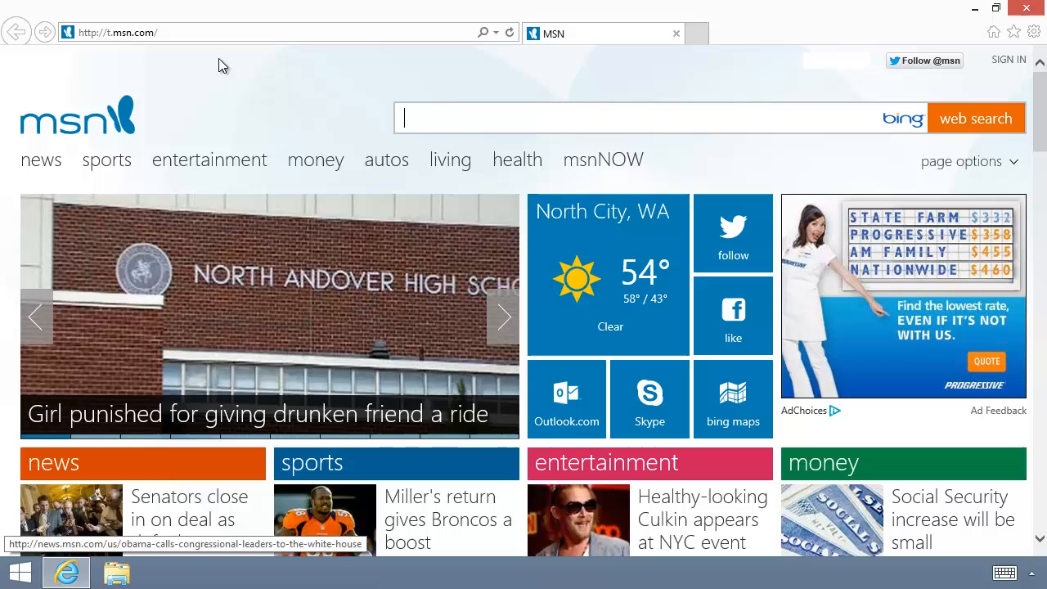
pyautogui.click(206, 31)
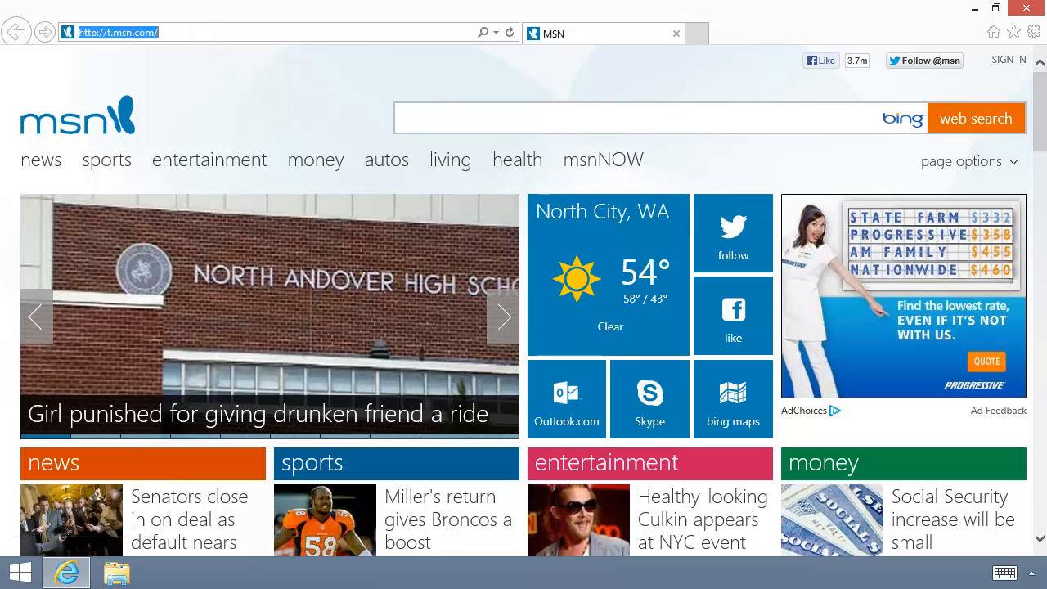
pyautogui.write('git-scm')
pyautogui.press('Return')
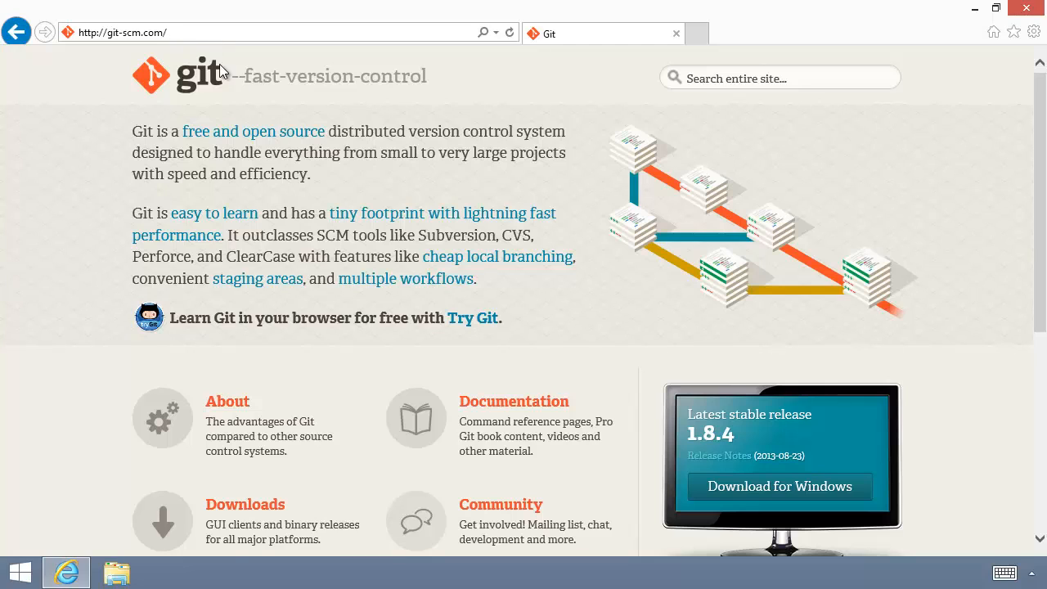
# Download Git 1.8.4 for Windows, run the installer and allow it to make changes to the computer
pyautogui.click(774, 494)
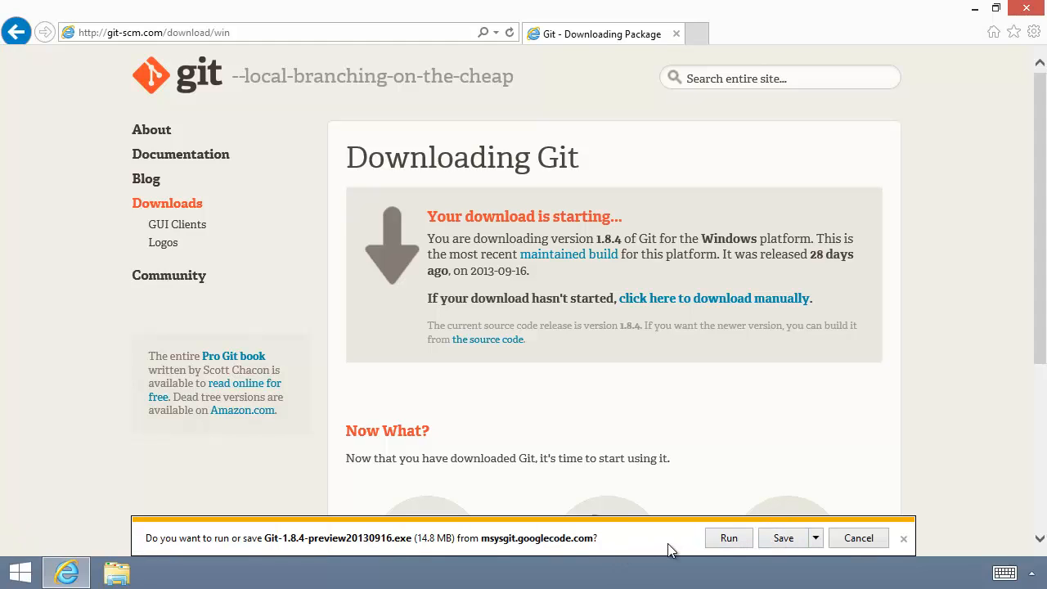
pyautogui.click(732, 534)
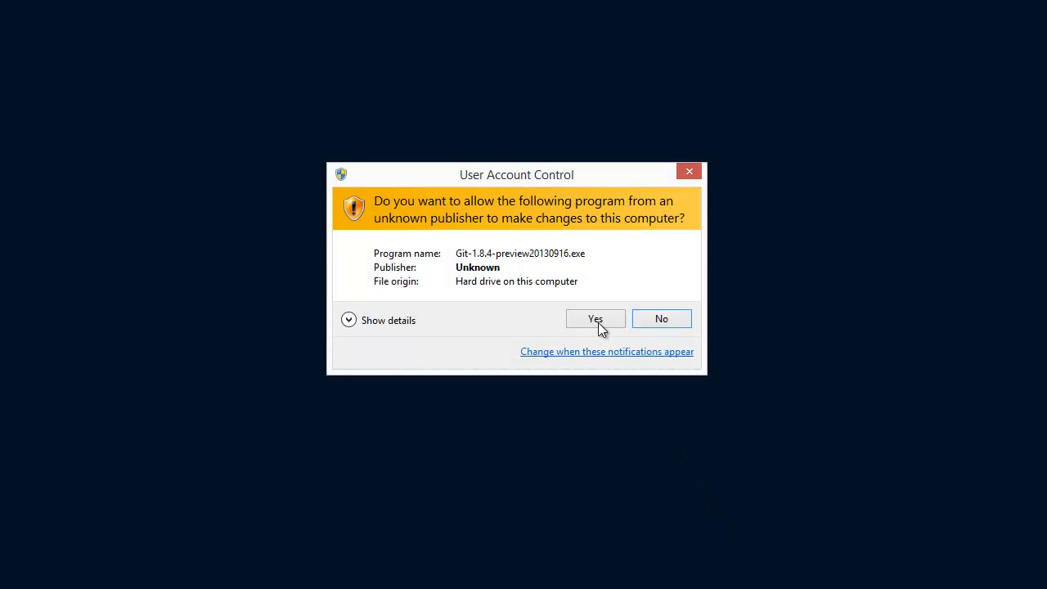
pyautogui.click(596, 319)
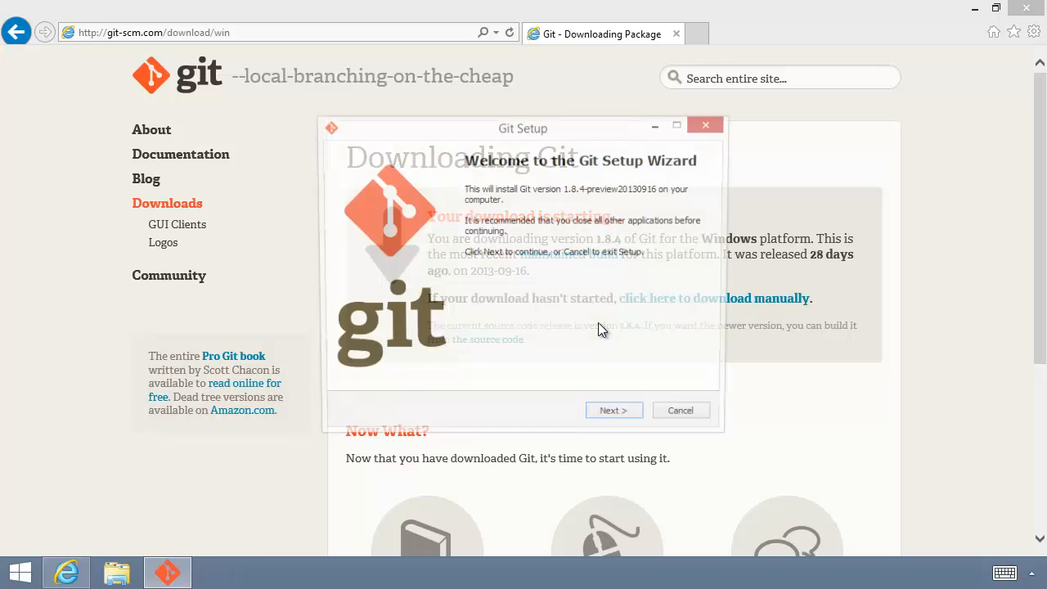
# Continue Git Setup with the default destination C:\Program Files (x86)\Git and the default components, up to the PATH options
pyautogui.click(615, 417)
pyautogui.click(615, 418)
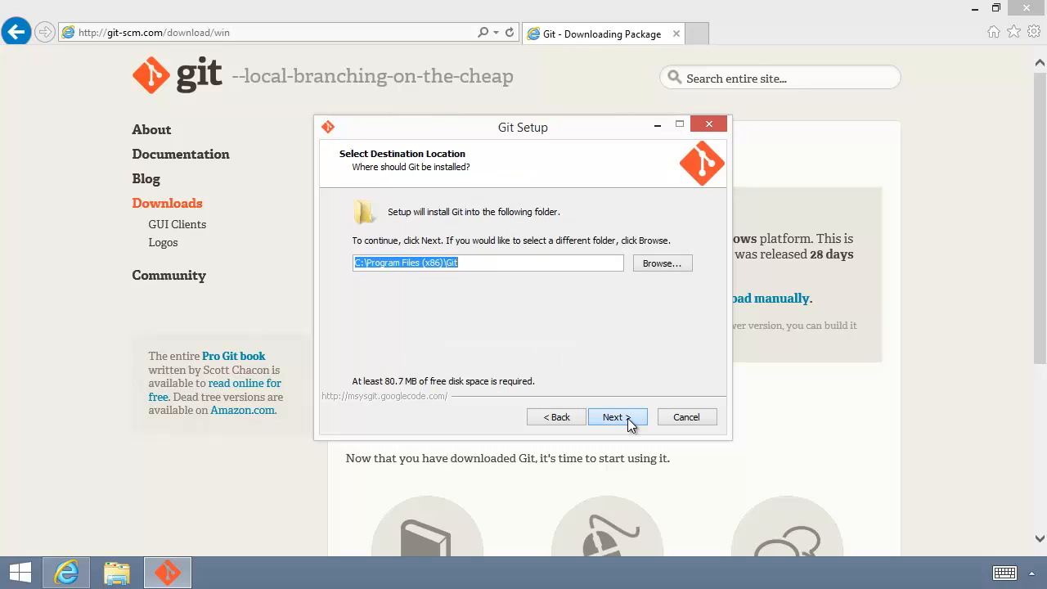
pyautogui.click(615, 418)
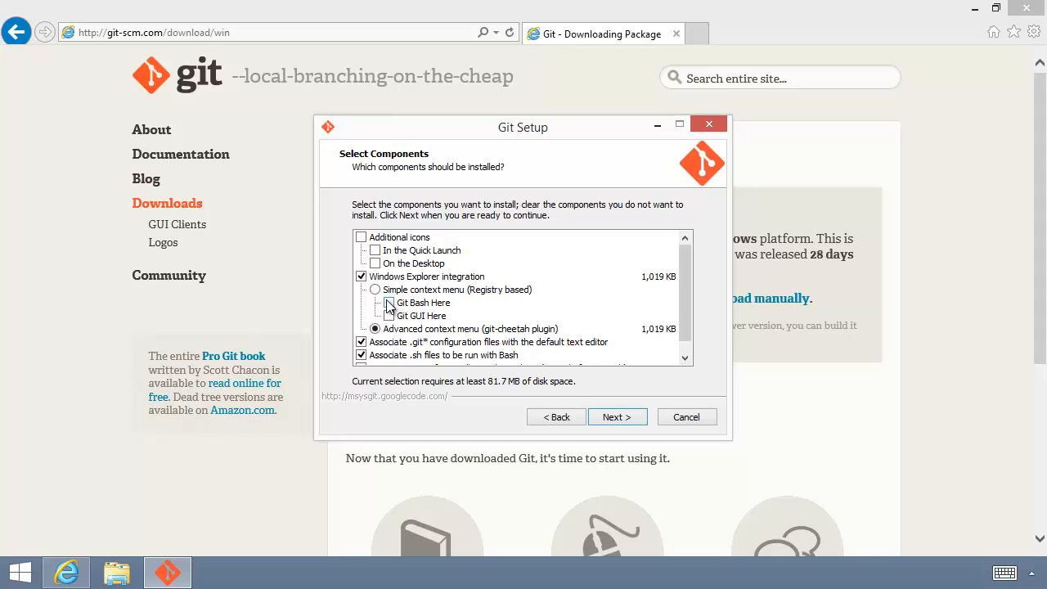
pyautogui.click(615, 418)
pyautogui.click(616, 418)
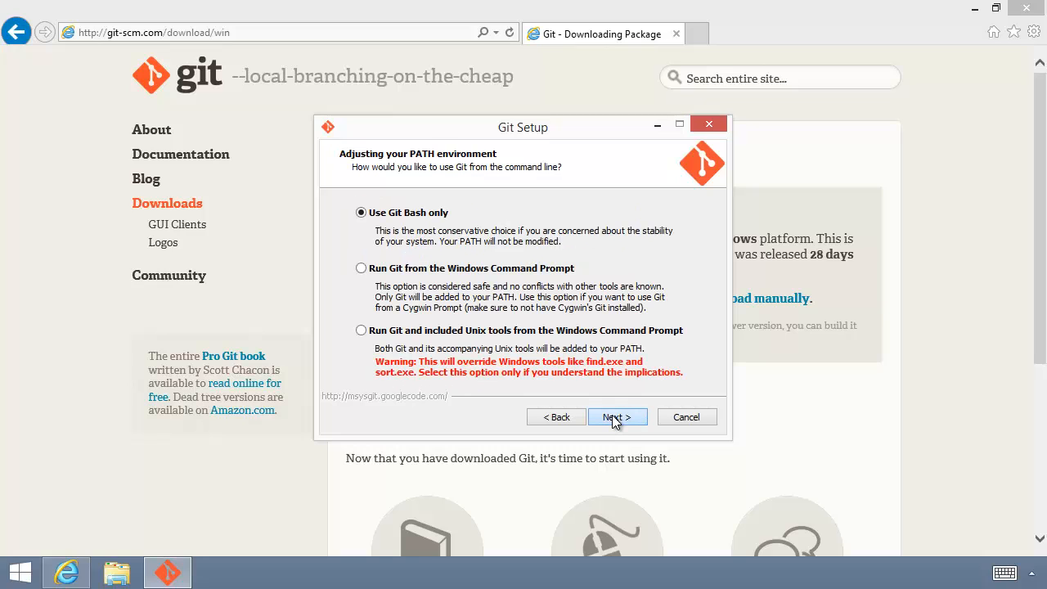
# Install Git to run from the Windows Command Prompt with Windows-style checkout and Unix-style commit line endings, skipping the release notes
pyautogui.click(465, 277)
pyautogui.click(616, 418)
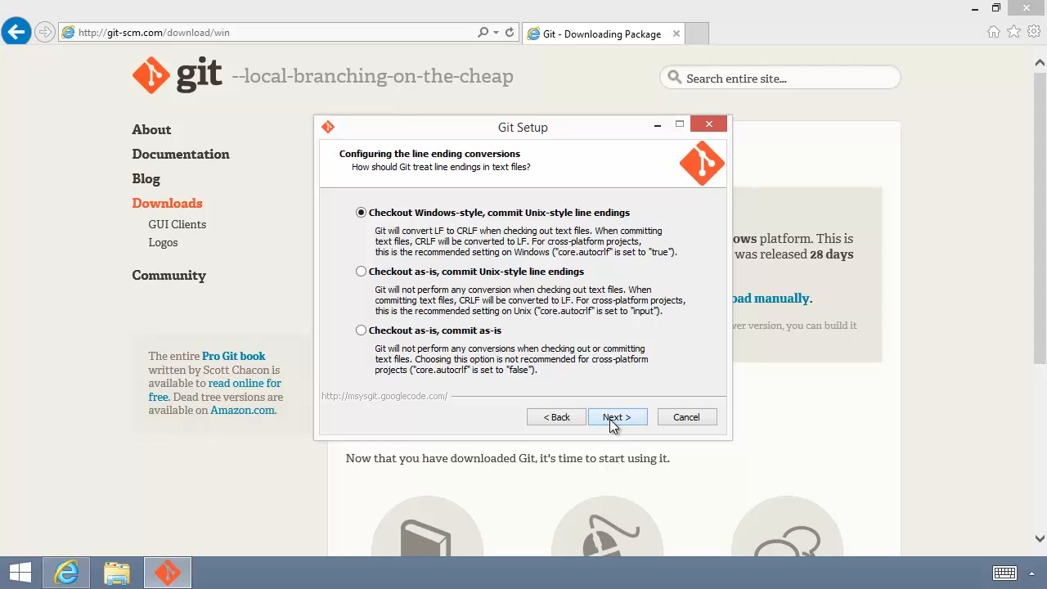
pyautogui.click(610, 419)
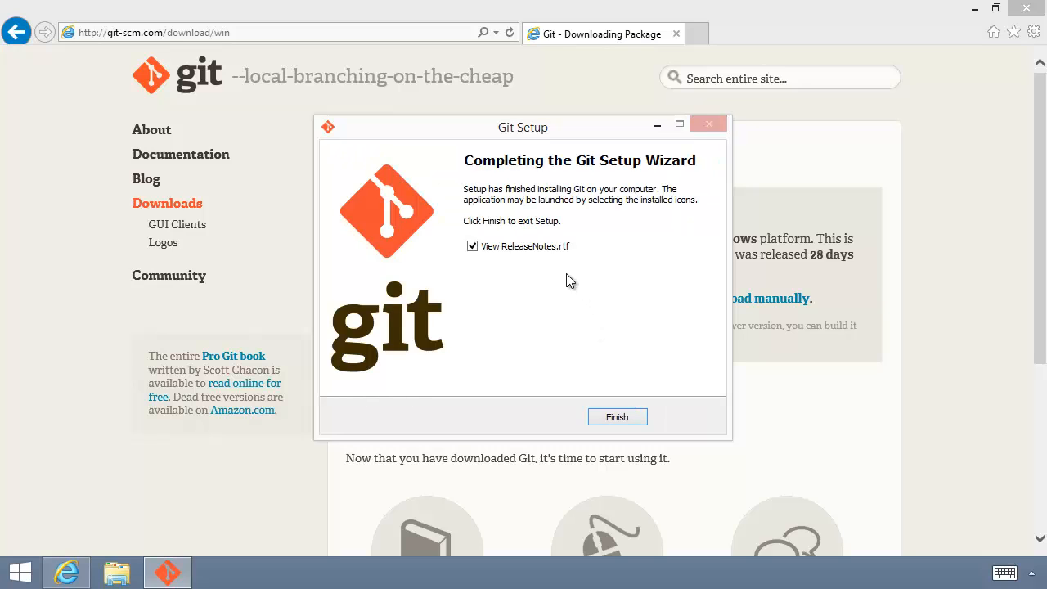
pyautogui.click(538, 248)
pyautogui.click(615, 417)
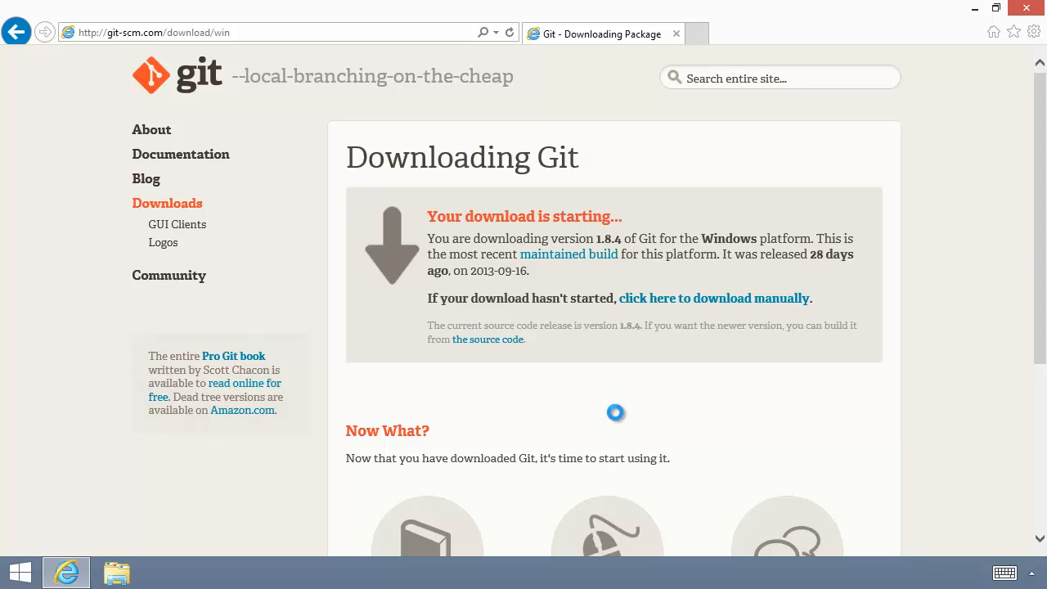
# Launch Git Bash from the full list of installed apps
pyautogui.click(22, 573)
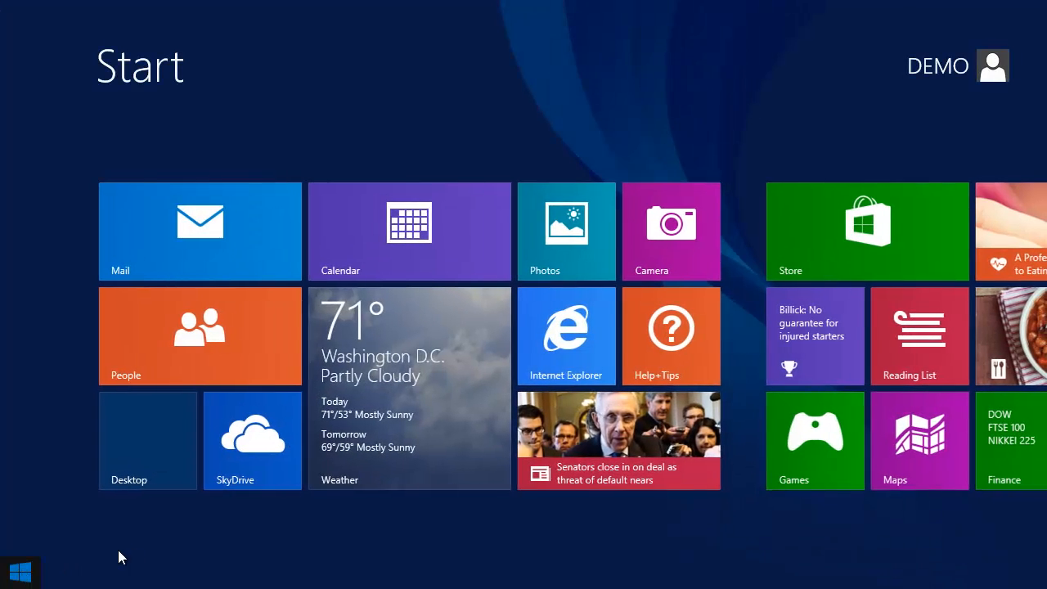
pyautogui.click(110, 537)
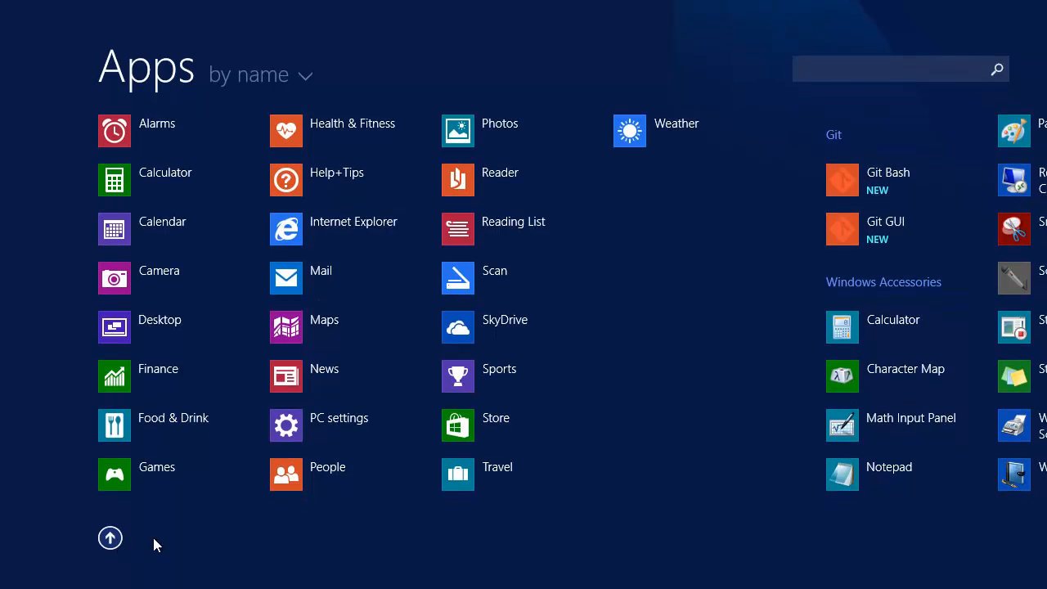
pyautogui.scroll(-5, 661, 458)
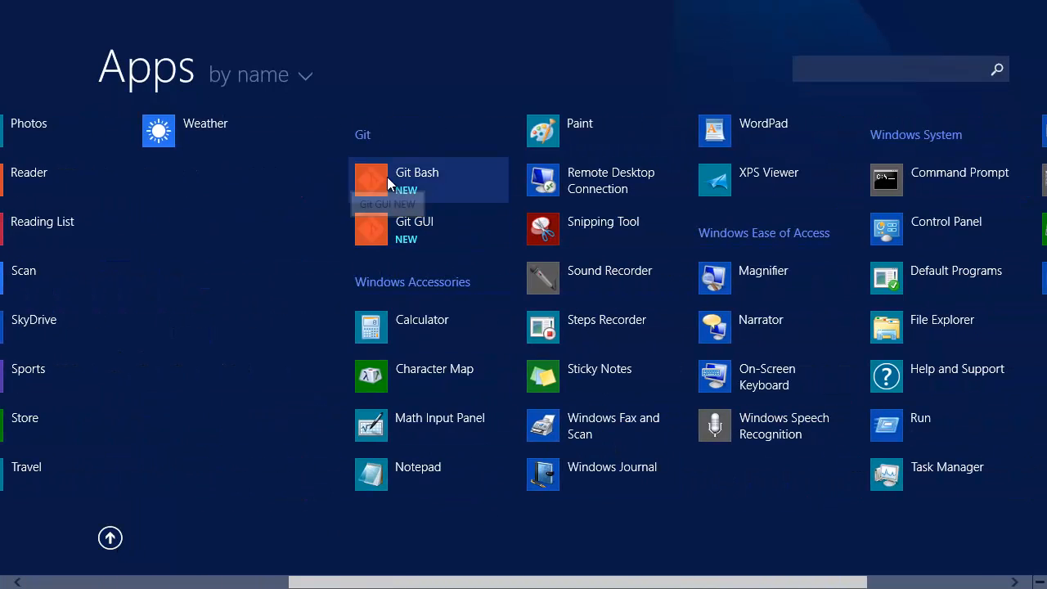
pyautogui.rightClick(389, 184)
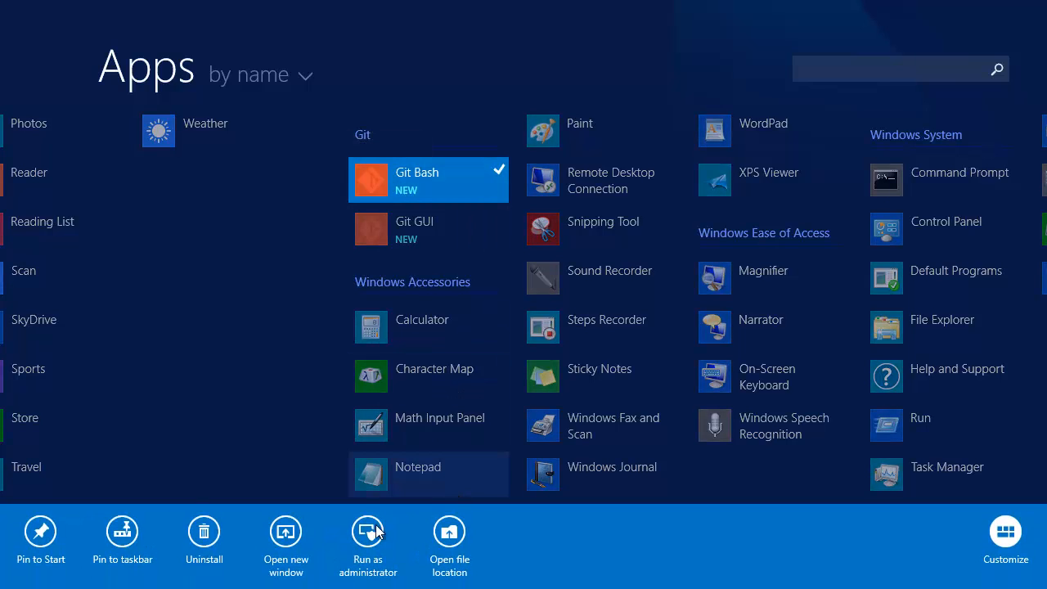
pyautogui.click(151, 550)
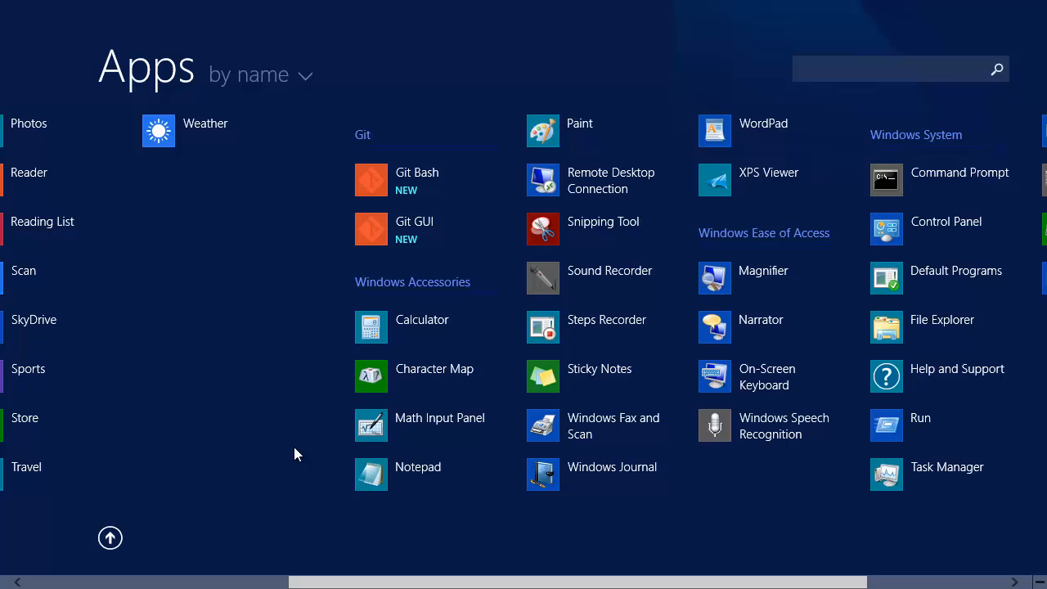
pyautogui.click(397, 172)
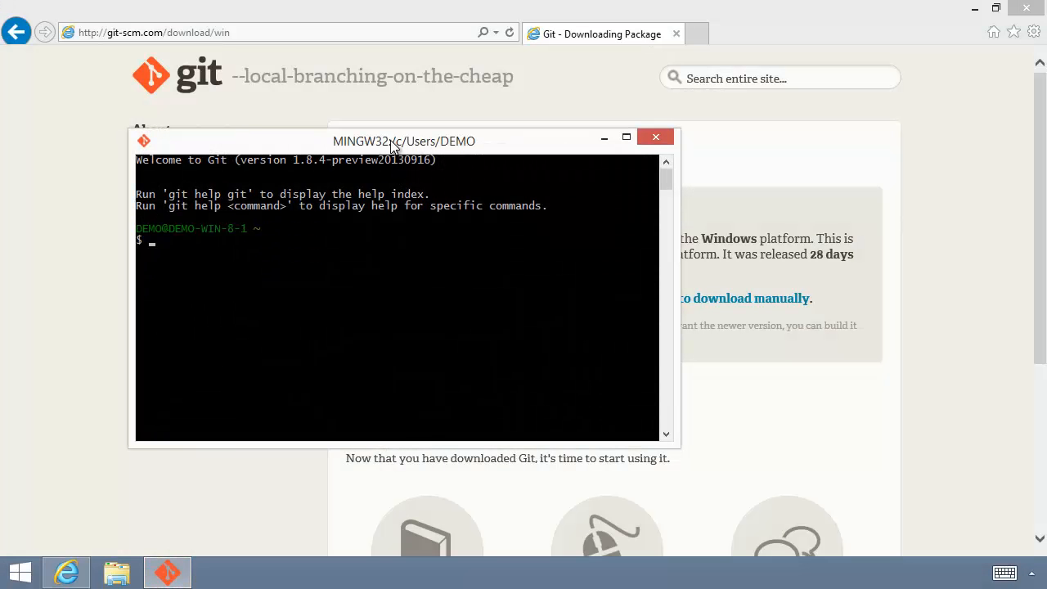
# Move the Git Bash window up on the screen and run the command git
pyautogui.moveTo(395, 143); pyautogui.dragTo(545, 82)
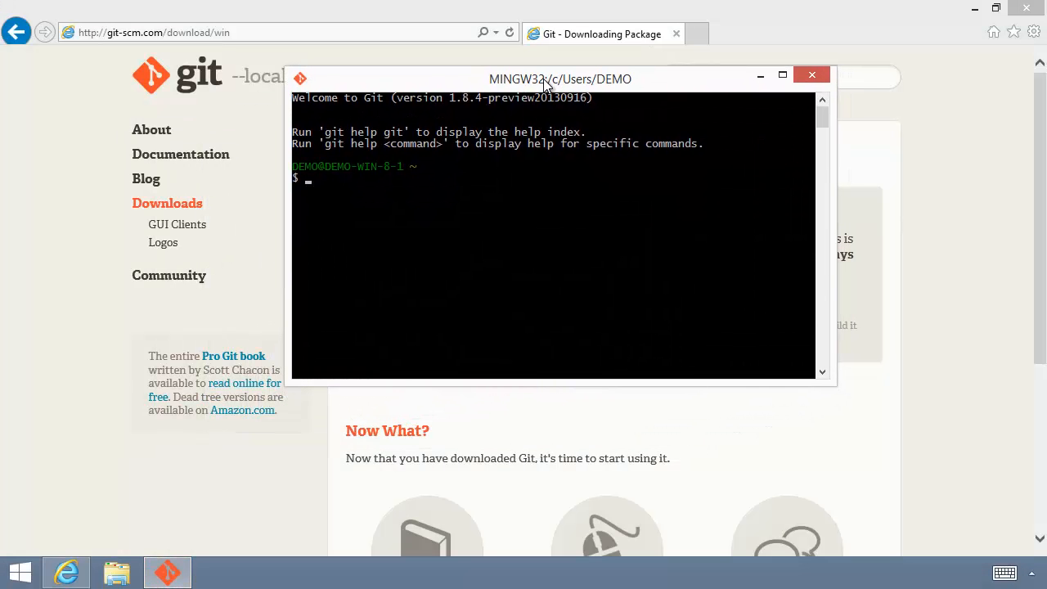
pyautogui.write('git')
pyautogui.press('Return')
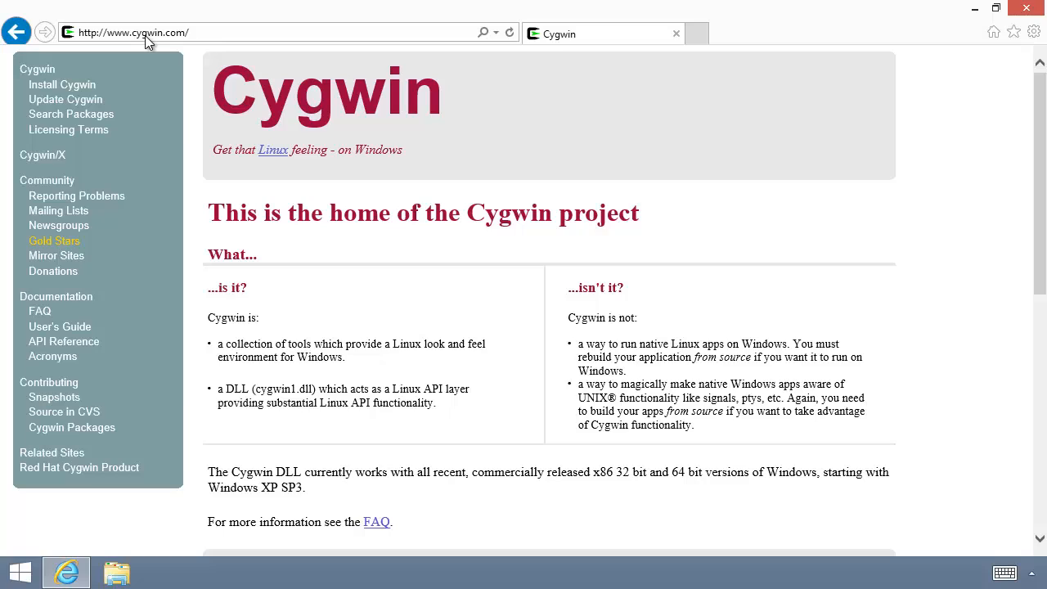
# Download the 64-bit installer setup-x86_64.exe from the Cygwin installation page and run it with permission to make changes
pyautogui.click(194, 33)
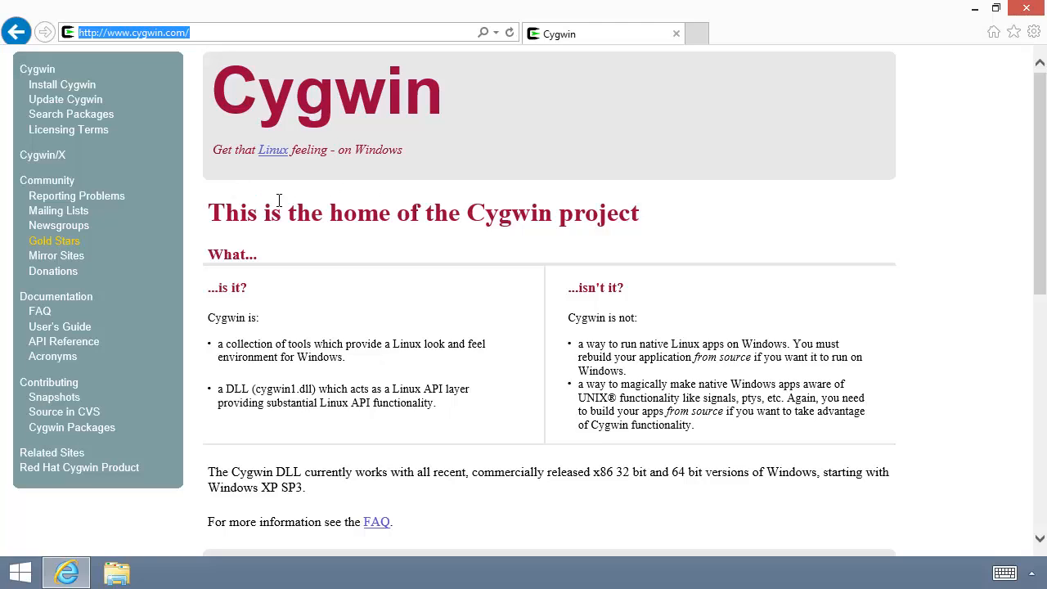
pyautogui.click(78, 86)
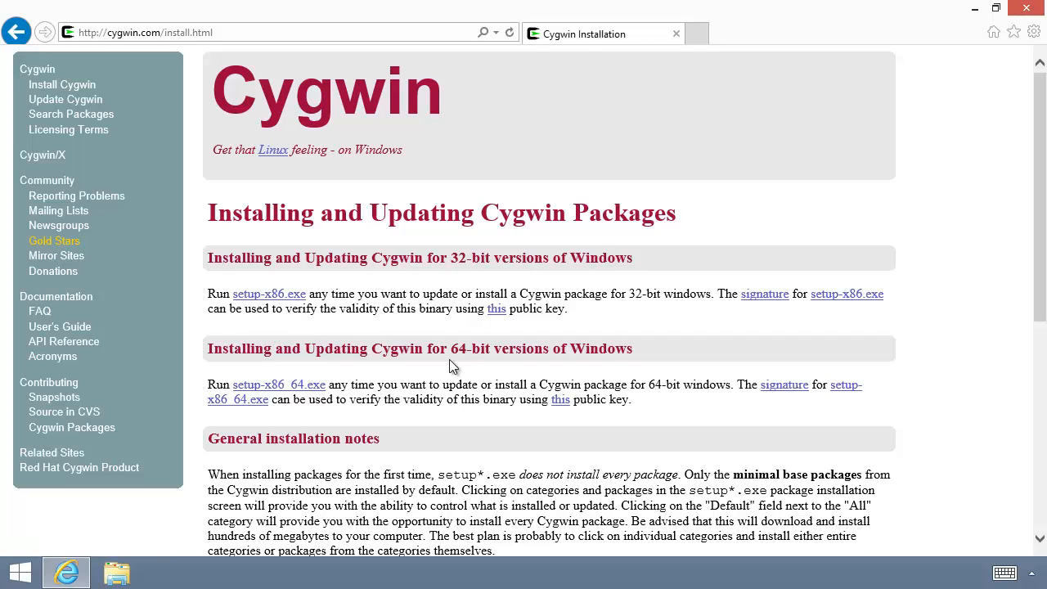
pyautogui.click(303, 394)
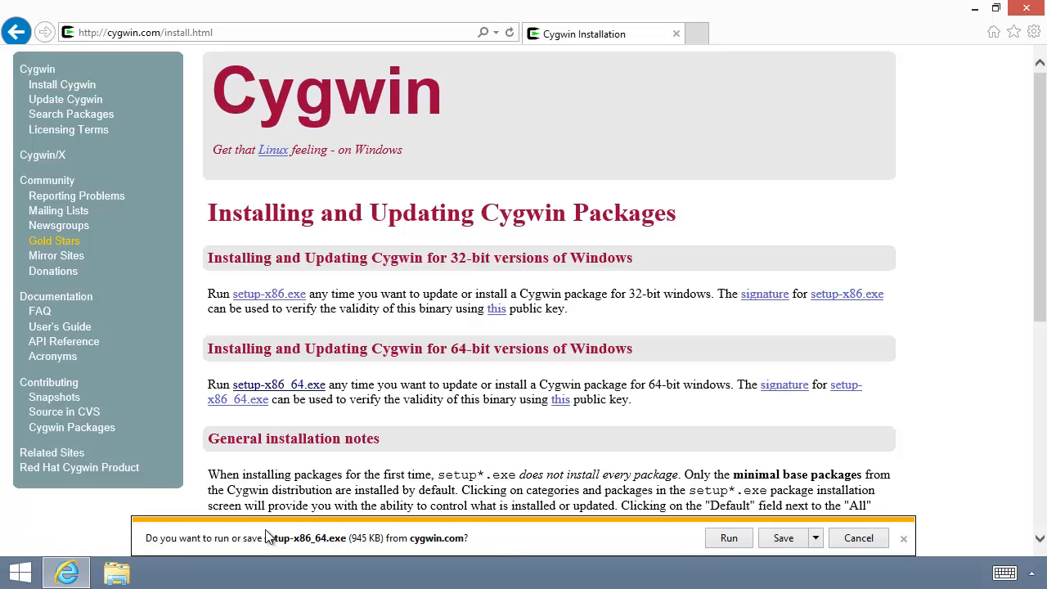
pyautogui.click(736, 543)
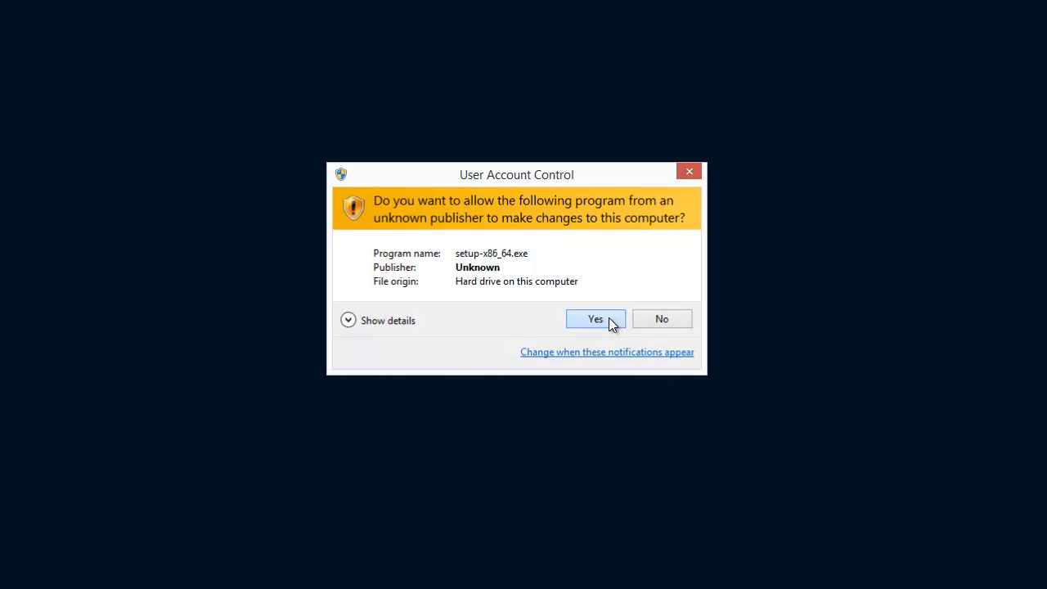
pyautogui.click(594, 319)
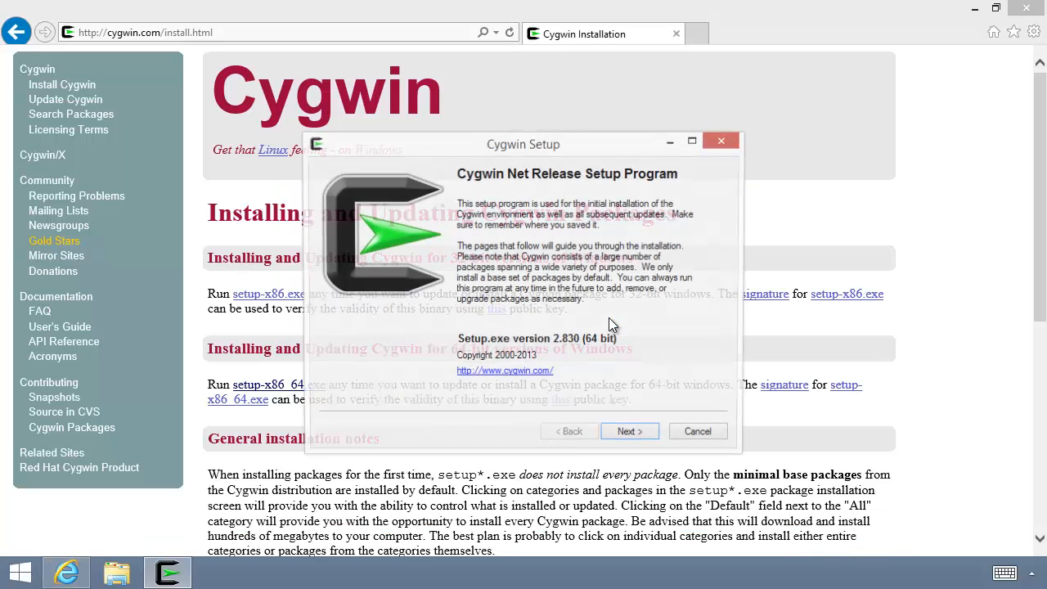
# Continue Cygwin Setup with C:\cygwin64 as the root directory and installation for all users
pyautogui.click(628, 435)
pyautogui.click(627, 434)
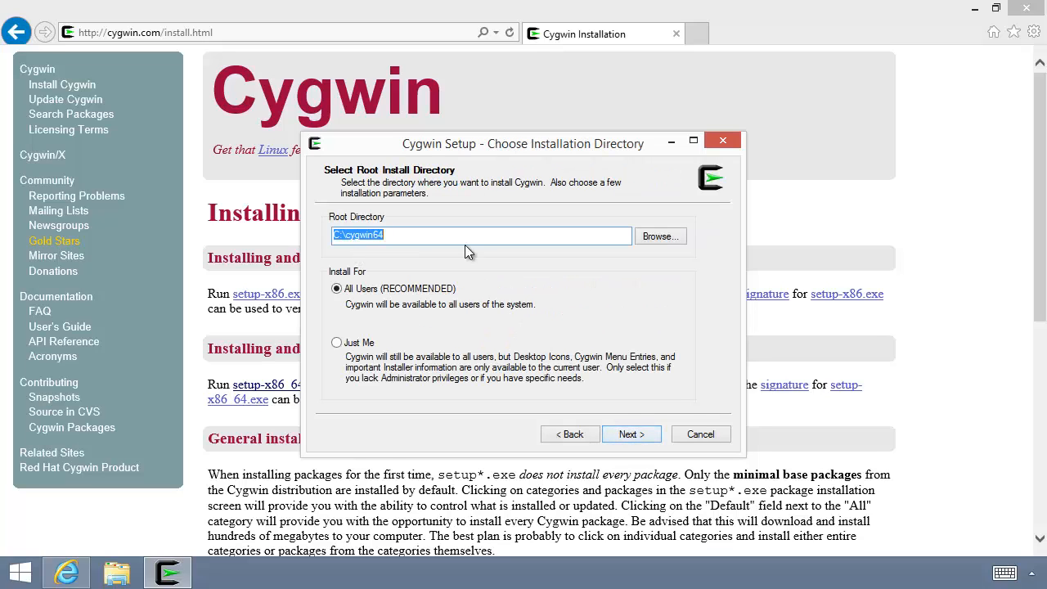
pyautogui.click(631, 436)
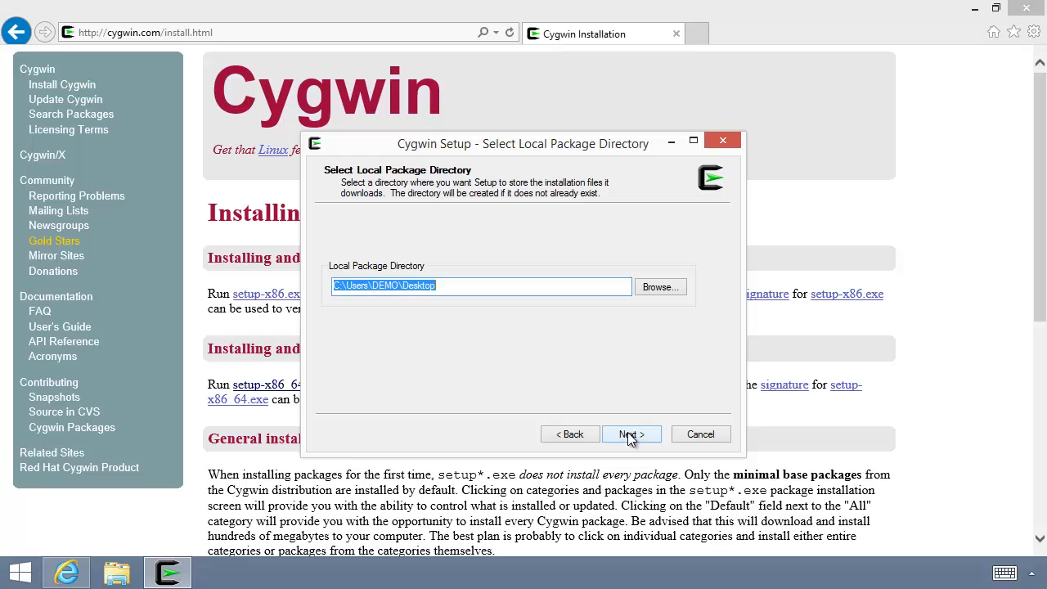
pyautogui.click(630, 436)
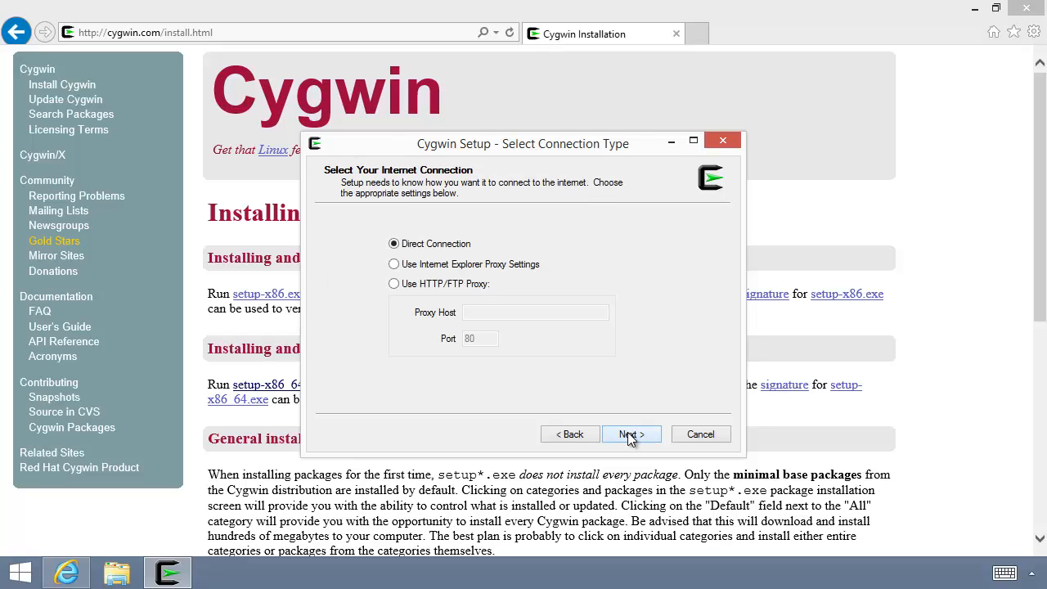
pyautogui.click(630, 436)
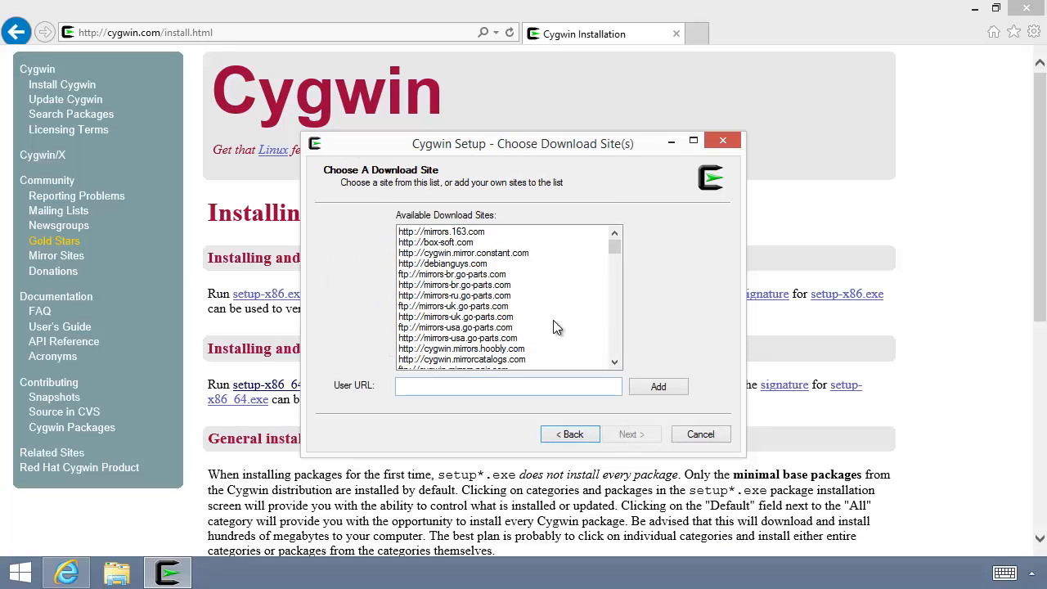
pyautogui.click(491, 232)
pyautogui.click(630, 438)
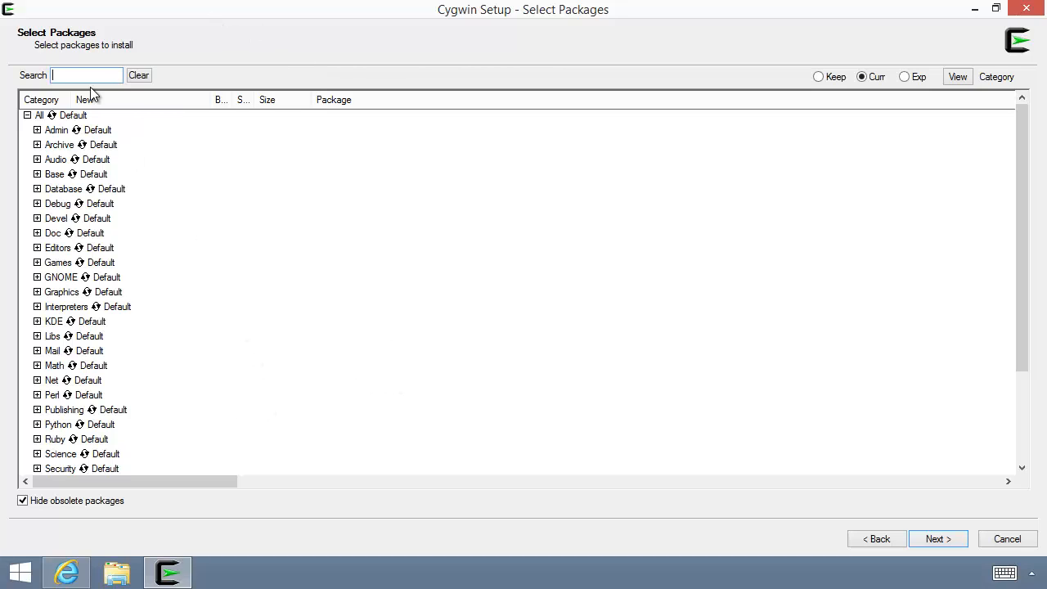
# Search the packages for git, mark the Devel package git version 1.7.9-1 for binary installation, and widen the Bin? and Src? columns
pyautogui.write('git')
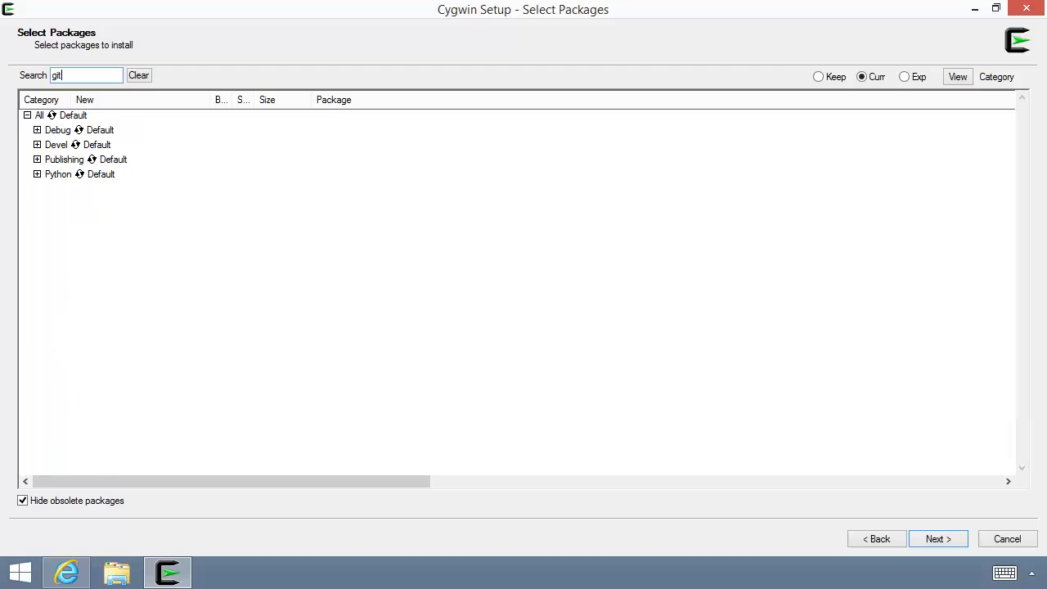
pyautogui.click(37, 145)
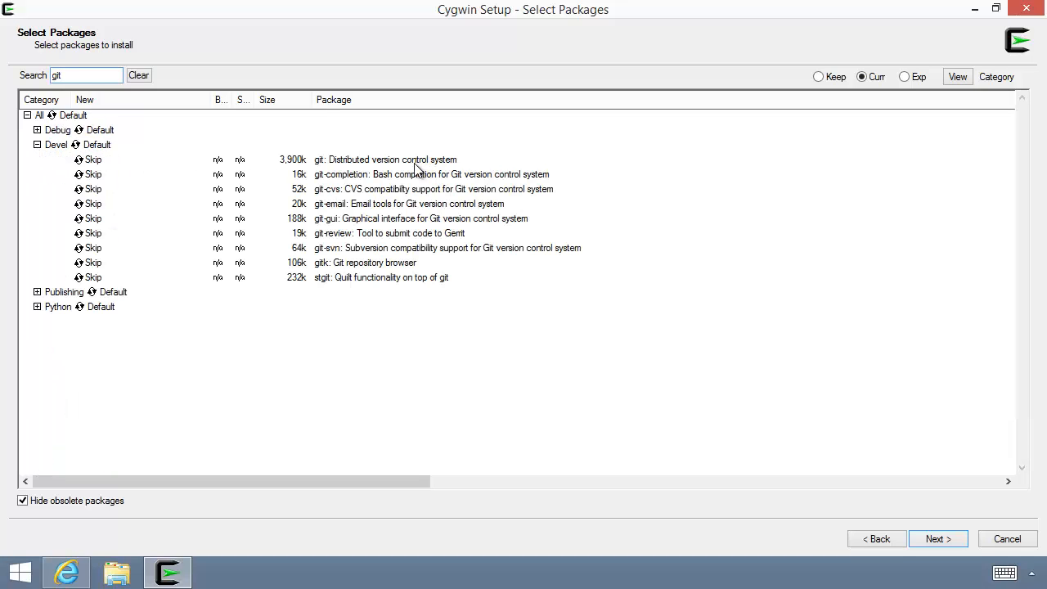
pyautogui.click(90, 161)
pyautogui.moveTo(235, 100); pyautogui.dragTo(300, 99)
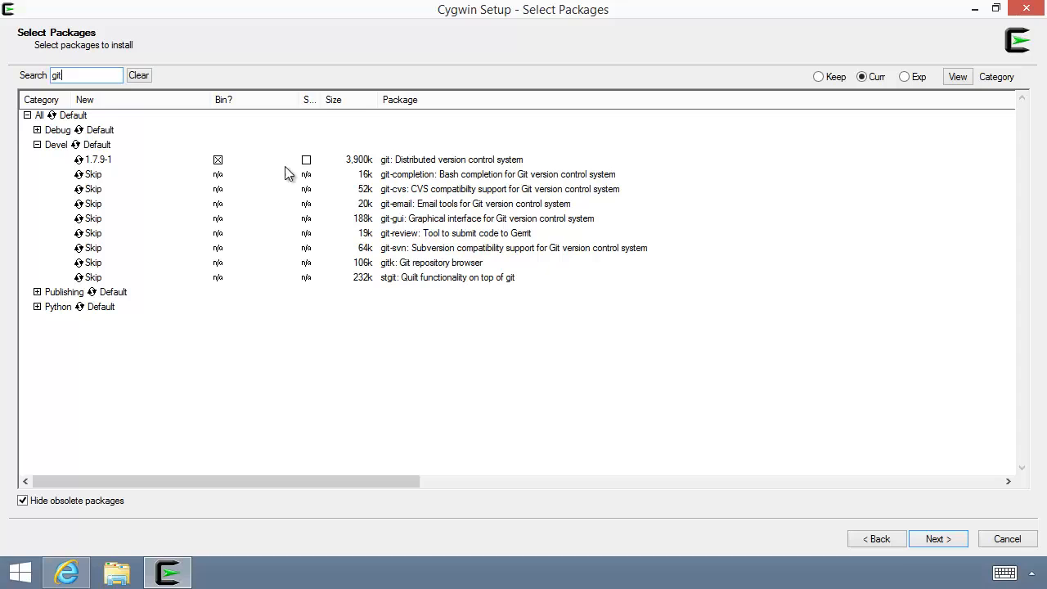
pyautogui.doubleClick(371, 97)
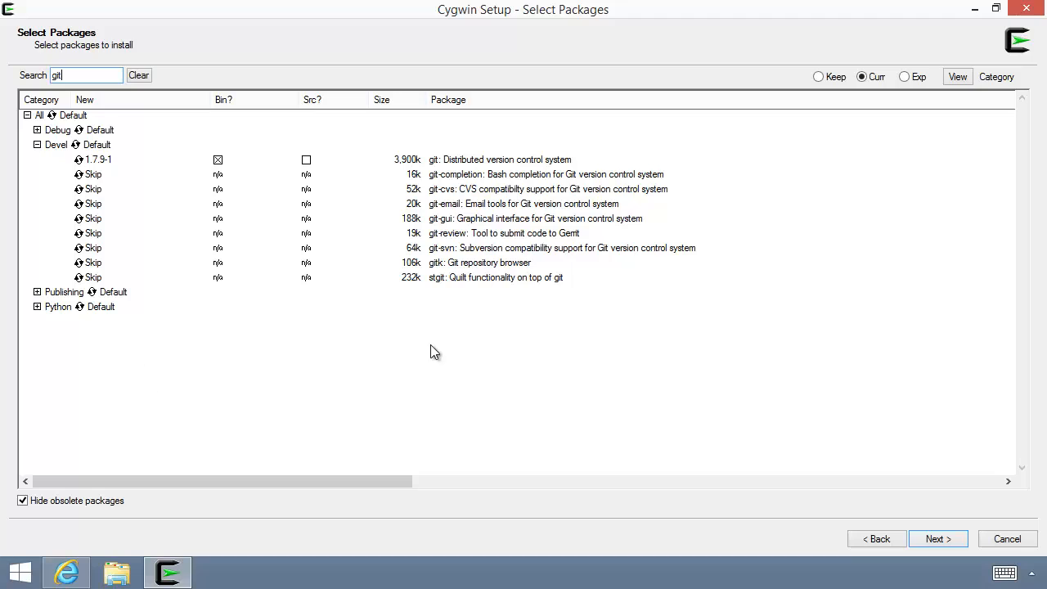
# Install the selected packages with their required dependencies and finish setup with the Desktop and Start Menu icons enabled
pyautogui.click(932, 537)
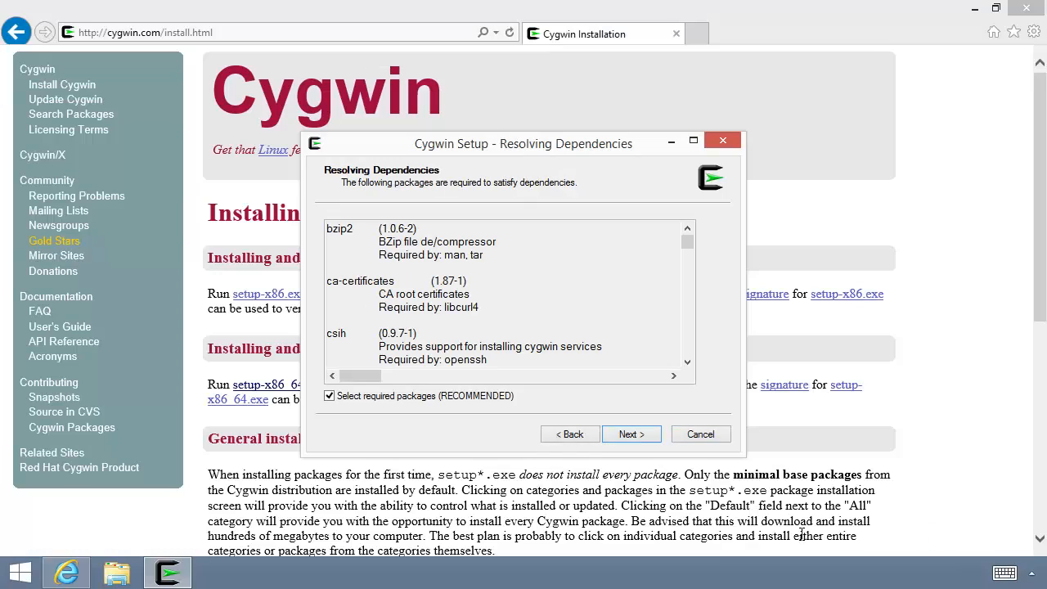
pyautogui.click(628, 435)
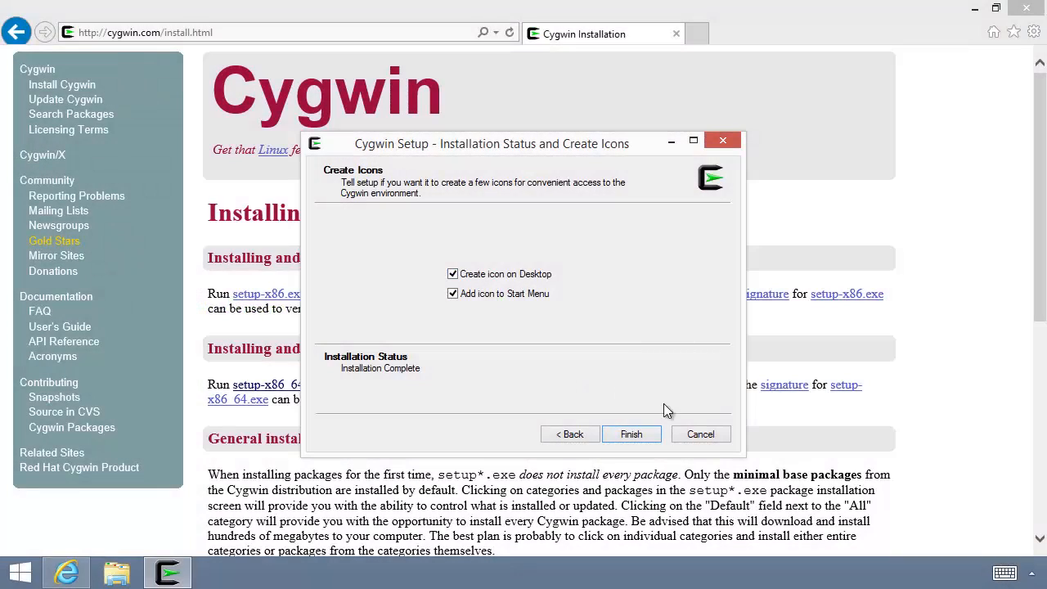
pyautogui.click(634, 440)
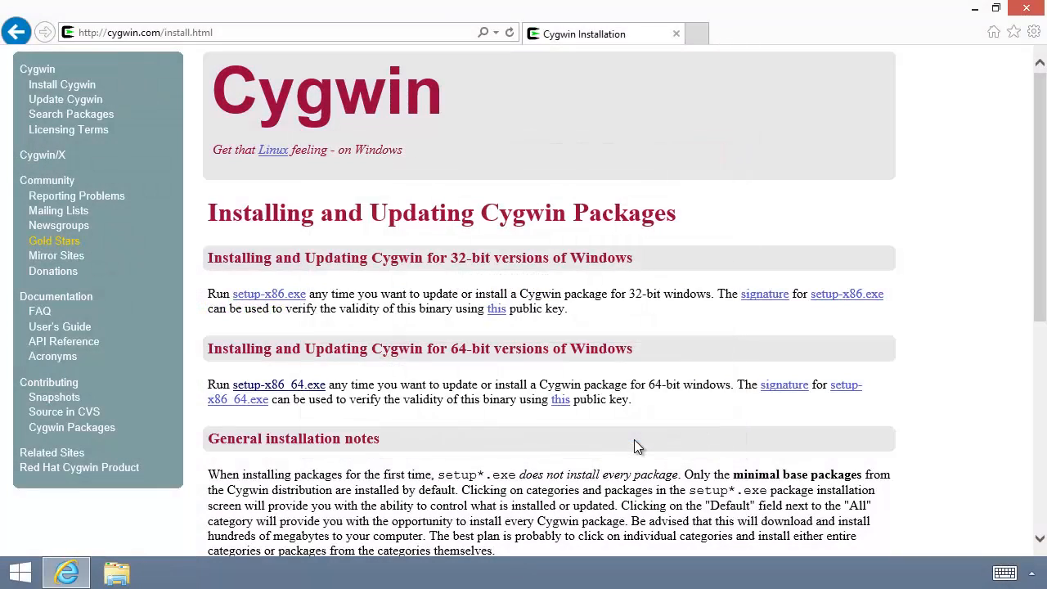
# Switch to Cygwin64 Terminal from the installed apps list and move its window toward the middle of the screen
pyautogui.click(21, 576)
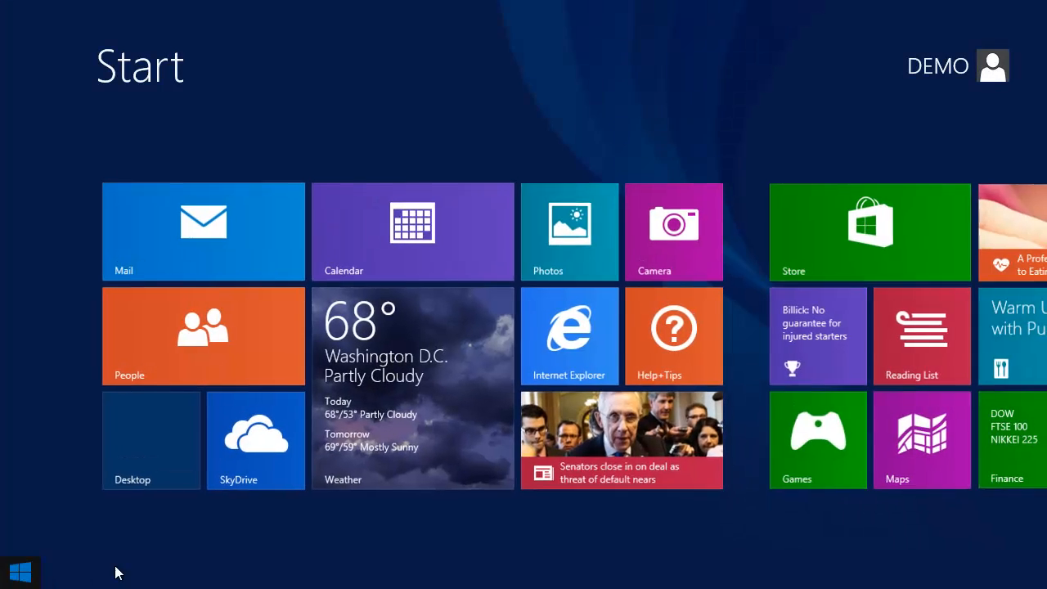
pyautogui.click(107, 537)
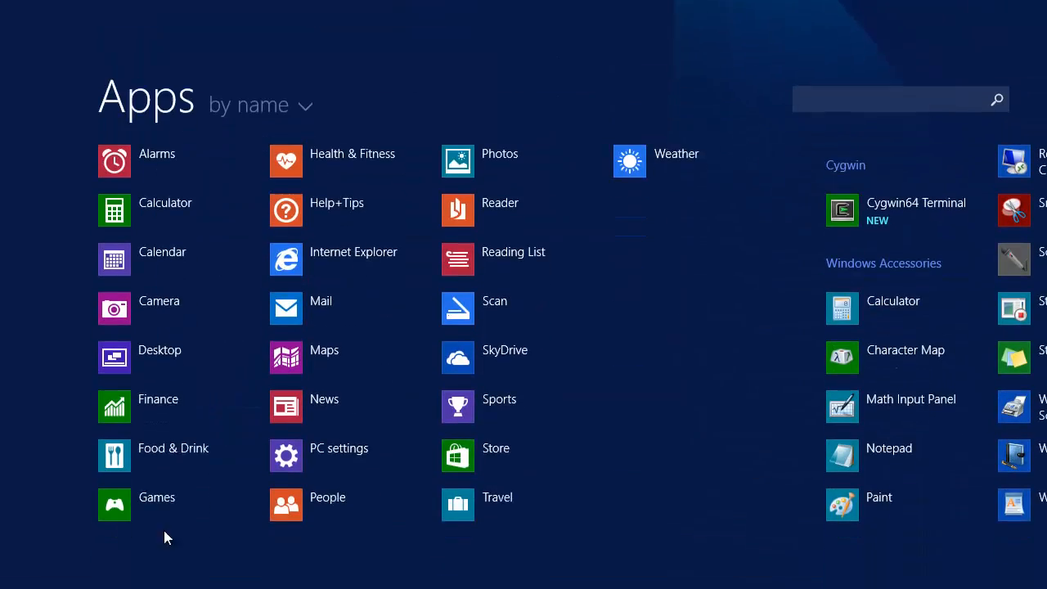
pyautogui.scroll(-2, 647, 481)
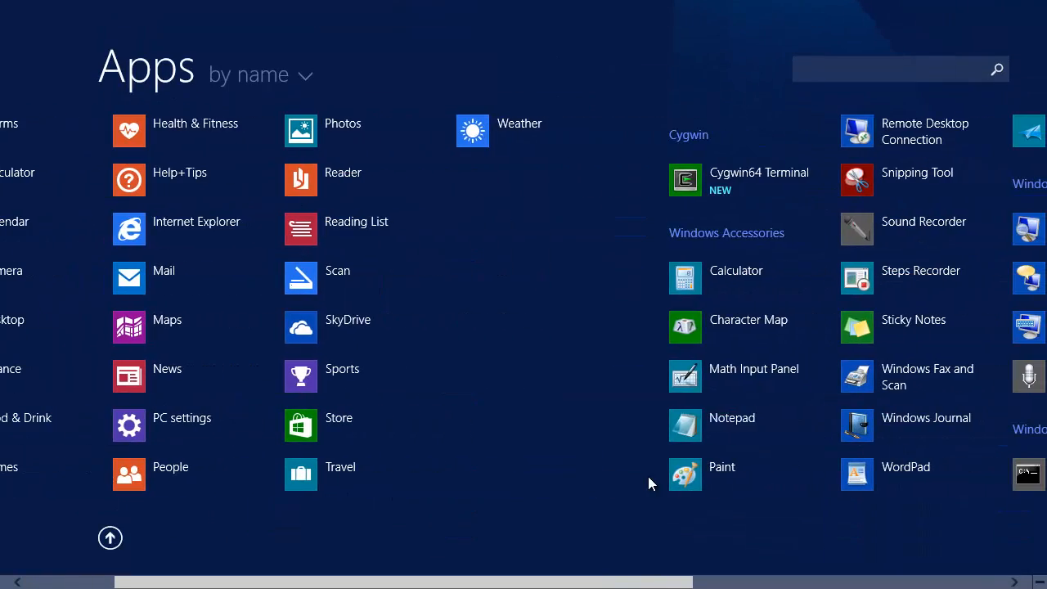
pyautogui.click(741, 172)
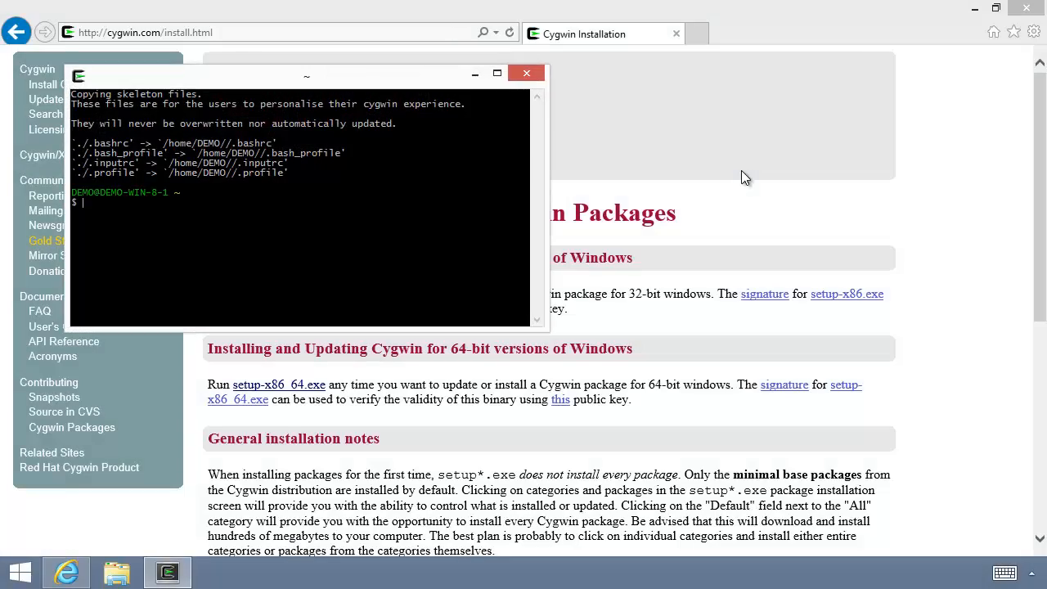
pyautogui.moveTo(383, 83); pyautogui.dragTo(572, 116)
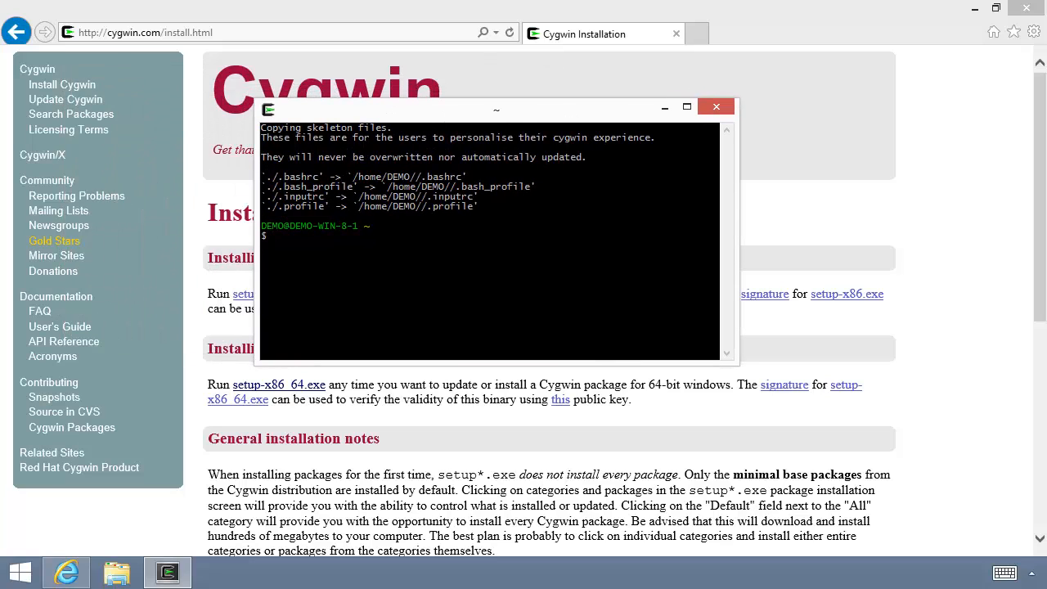
# Run the command git and look through its usage text and list of common commands
pyautogui.write('git')
pyautogui.press('Return')
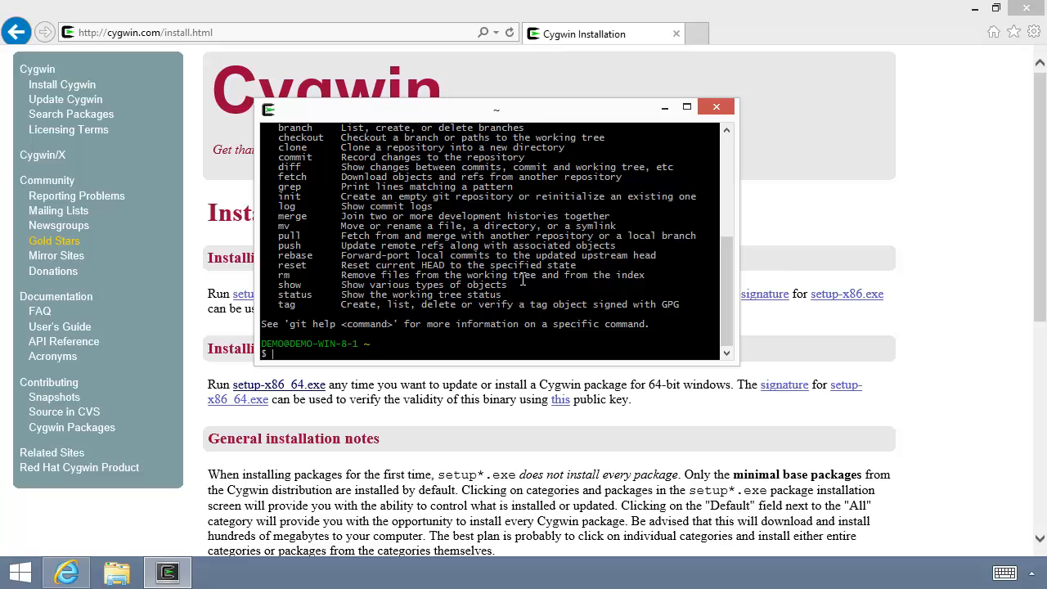
pyautogui.scroll(2, 522, 279)
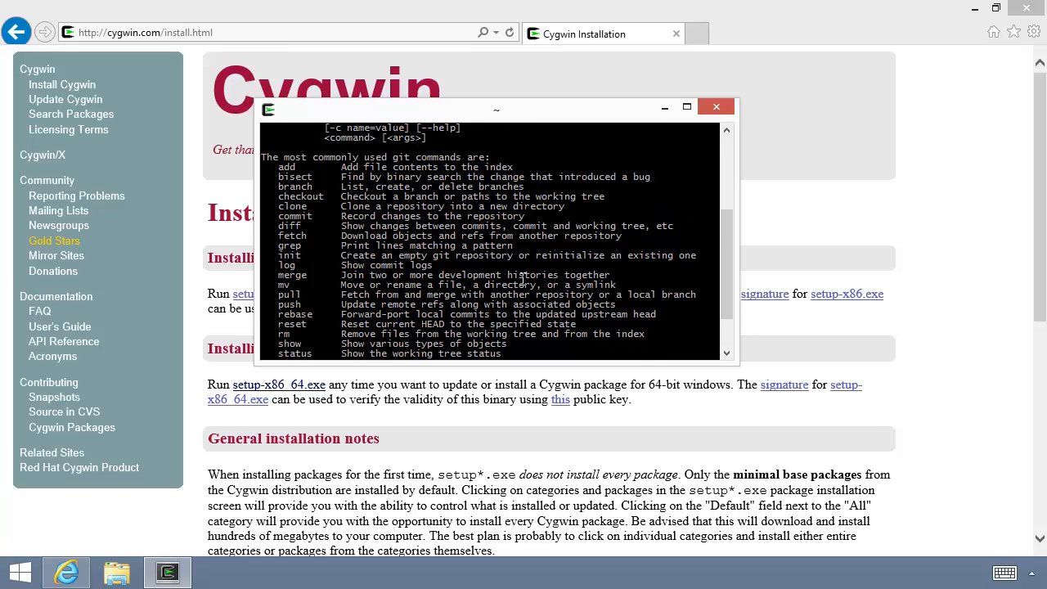
pyautogui.scroll(3, 522, 280)
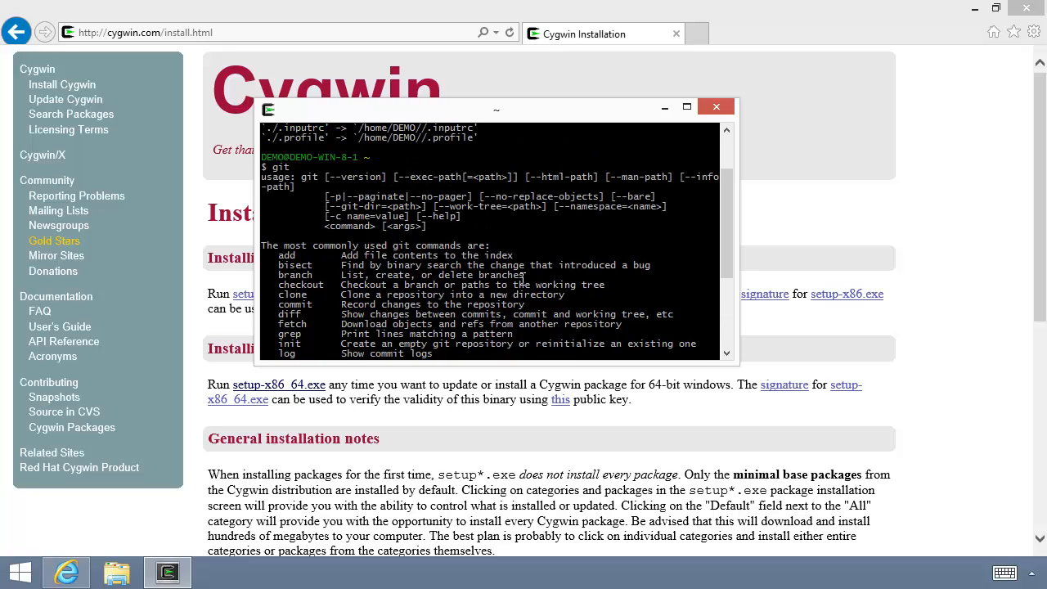
pyautogui.scroll(-5, 522, 280)
# Check the installed Git version by running git --version
pyautogui.write('g')
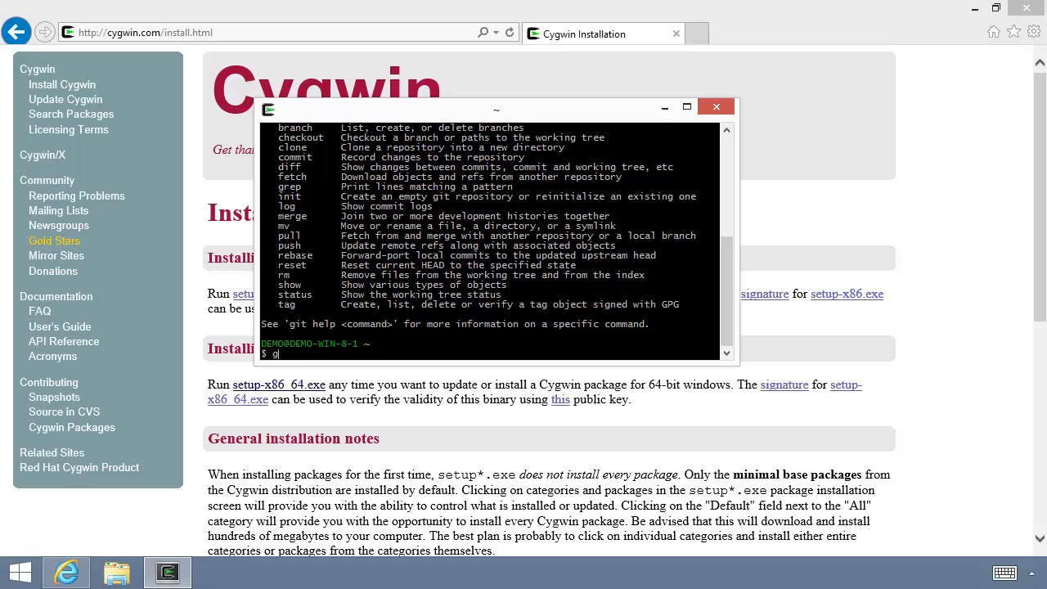
pyautogui.write('it --version')
pyautogui.press('Return')
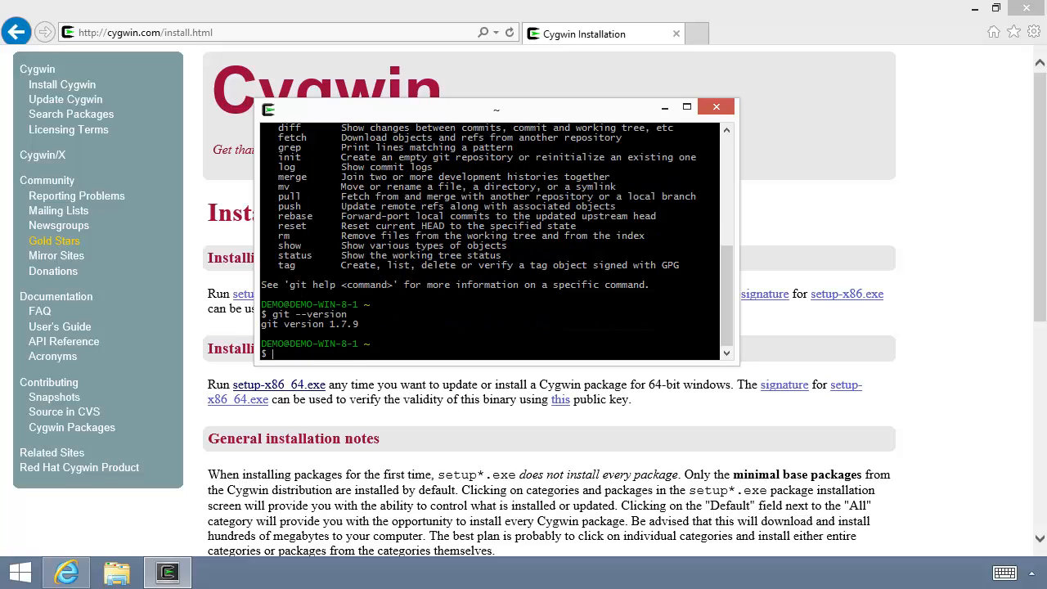